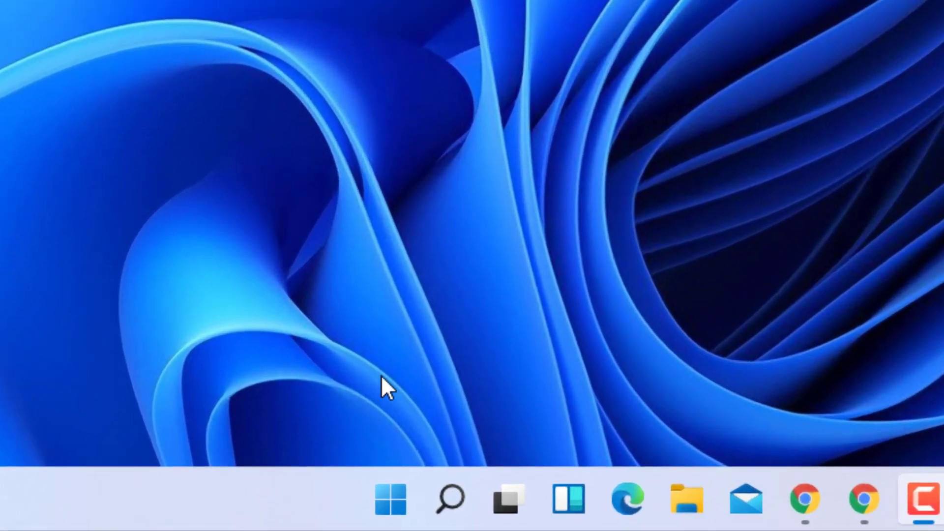
Step: Open Settings from the Start quick-link menu and go to System > About
right_click(396, 501)
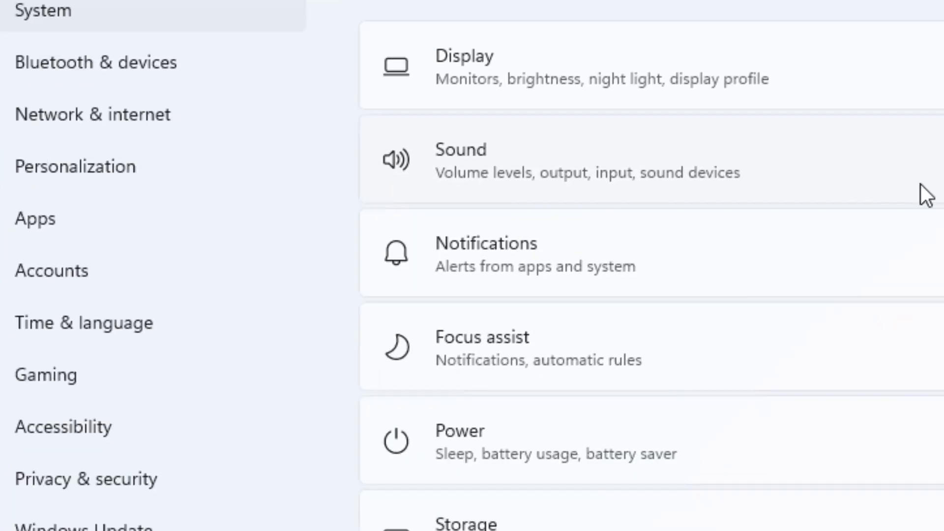
scroll(516, 236, "down", 1)
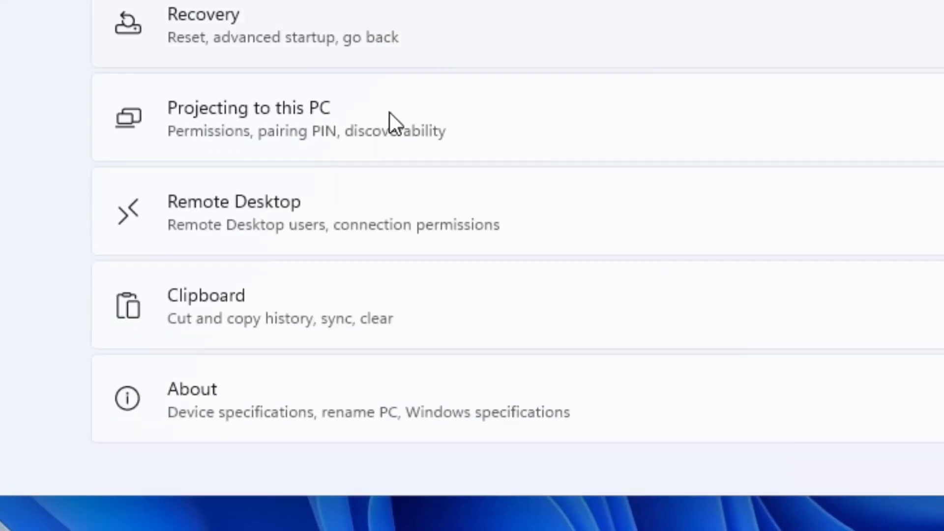
left_click(200, 406)
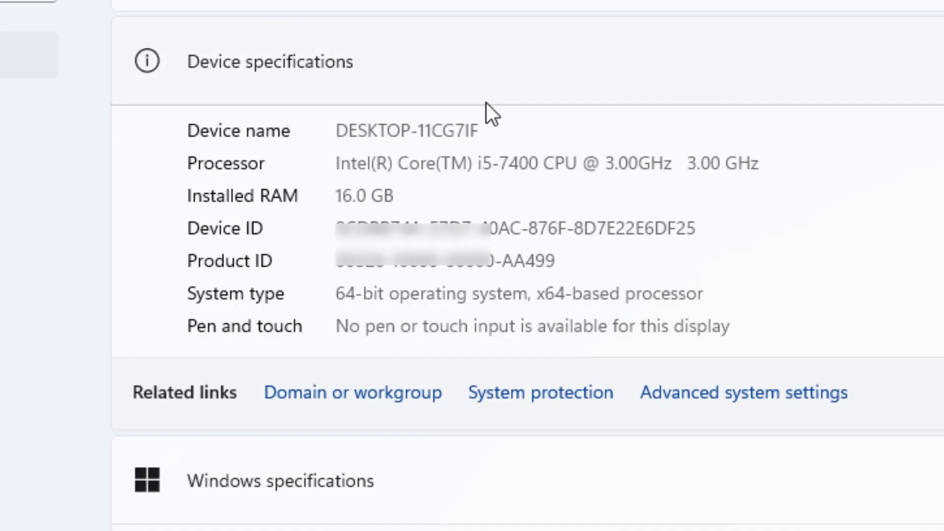
Step: Highlight the 16.0 GB installed RAM value and the full processor description
triple_click(376, 196)
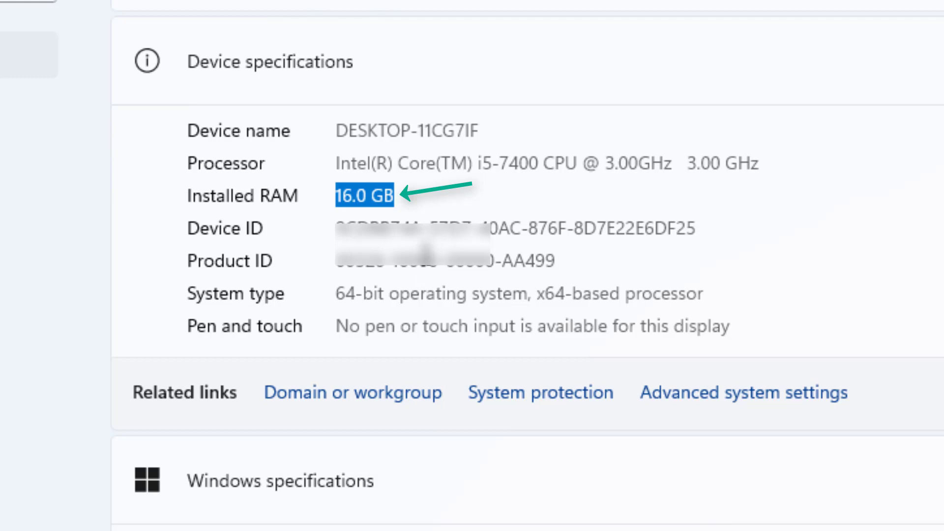
left_click_drag(474, 163, 857, 183)
left_click(747, 184)
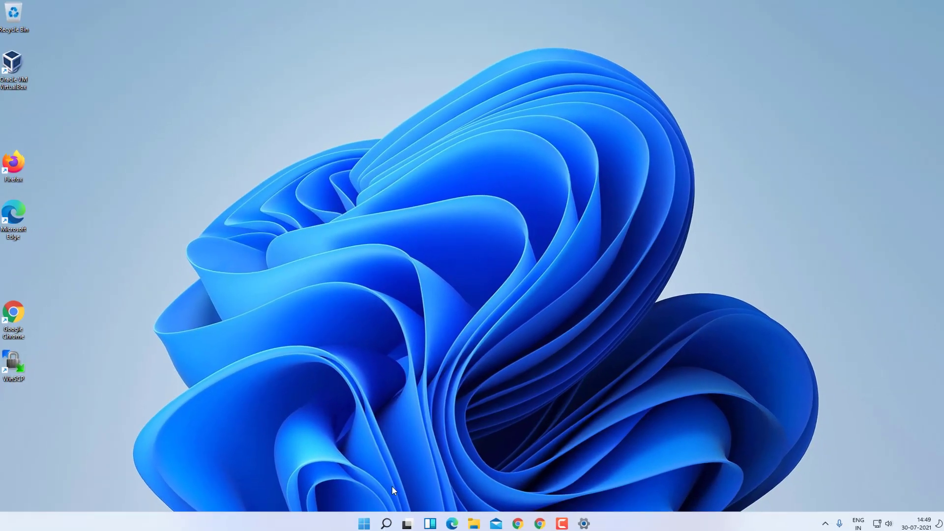
Step: Open Windows Search to look up msinfo32
left_click(385, 519)
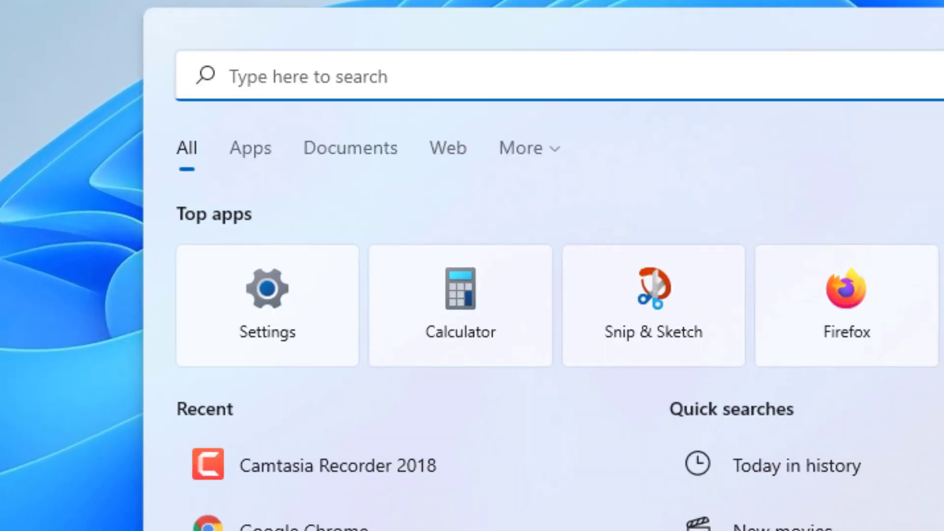
type("m")
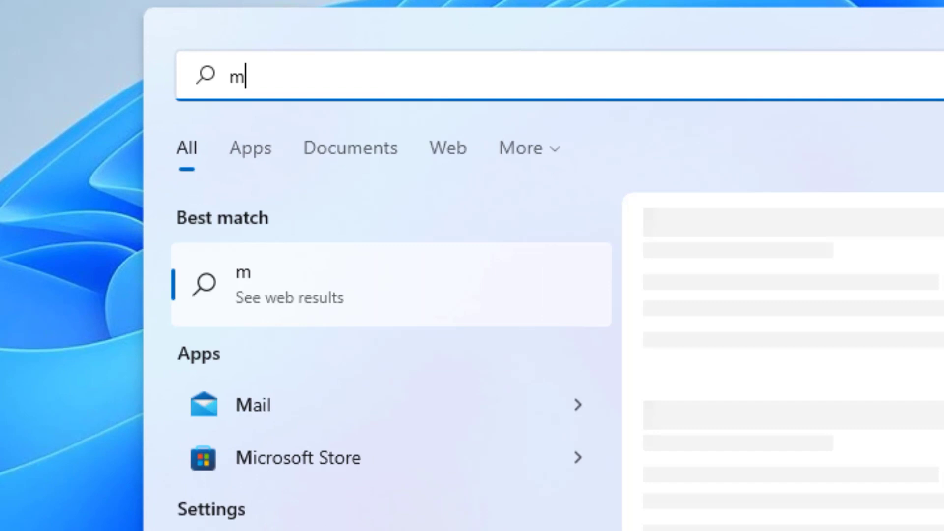
type("sinfo")
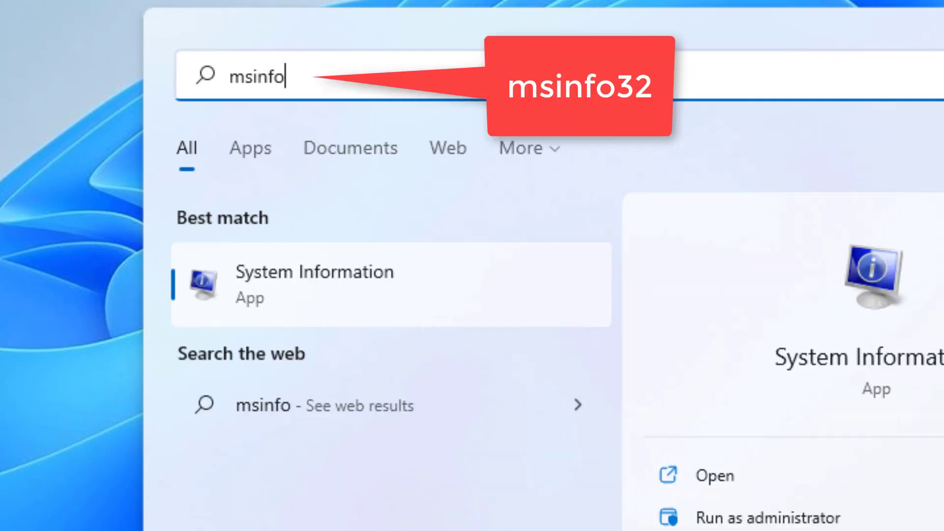
type("32")
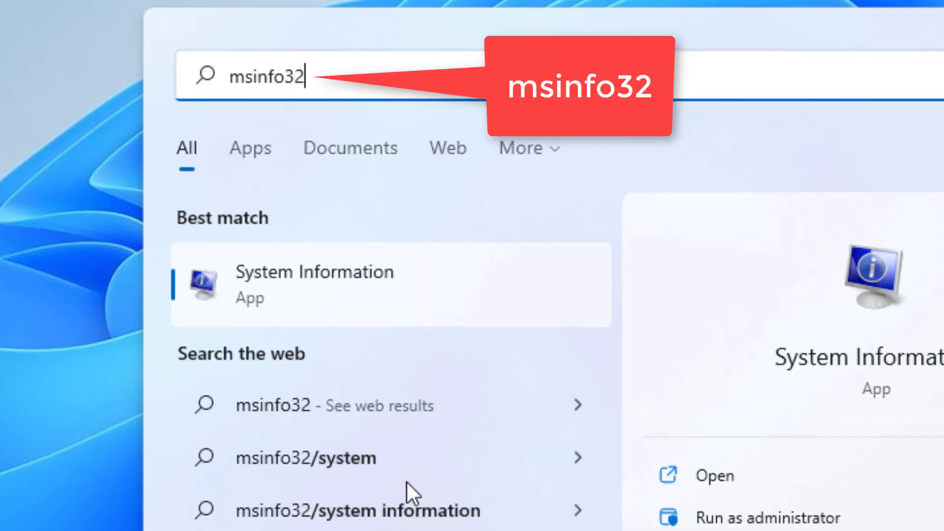
Step: Launch System Information and highlight the Processor, System Type and Installed Physical Memory rows
left_click(317, 297)
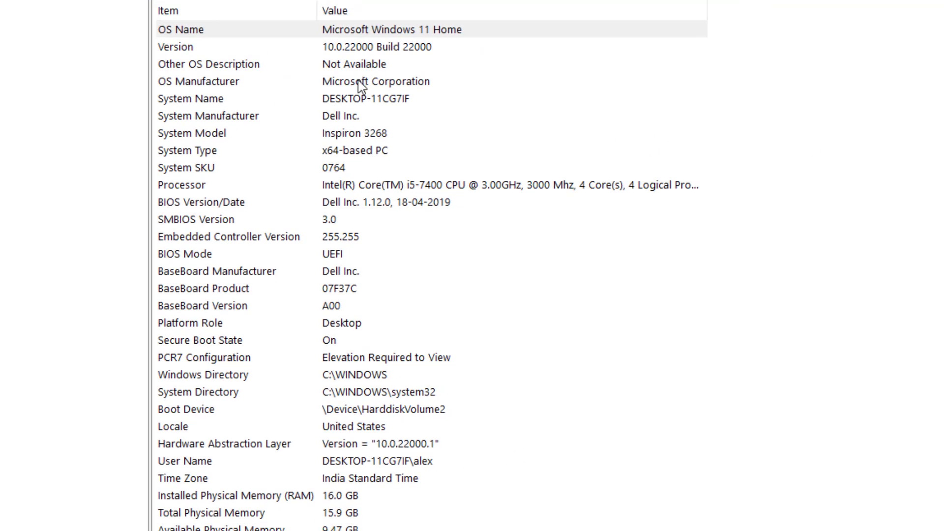
left_click(379, 189)
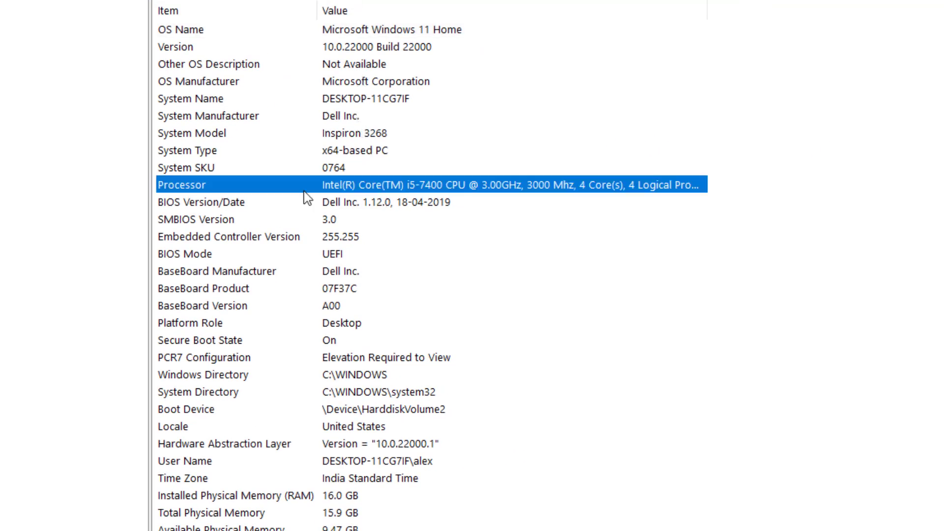
left_click(350, 154)
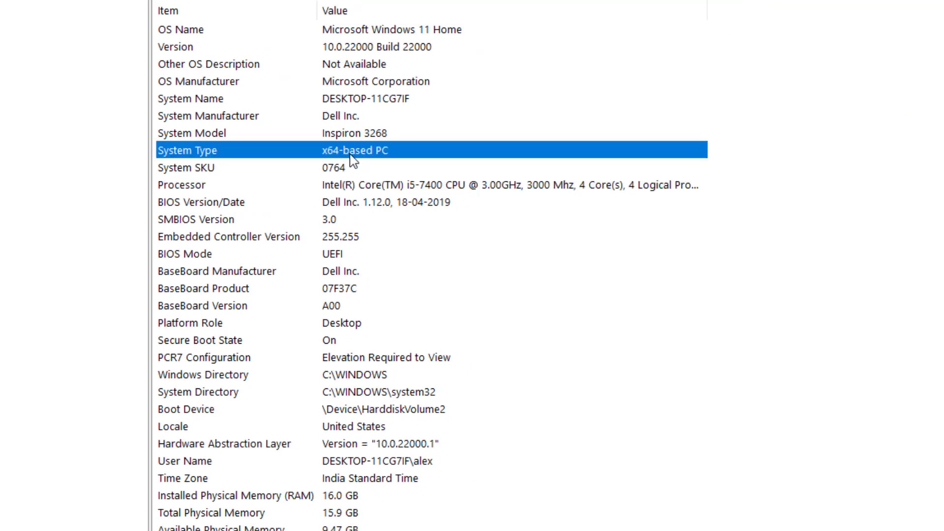
scroll(349, 393, "down", 1)
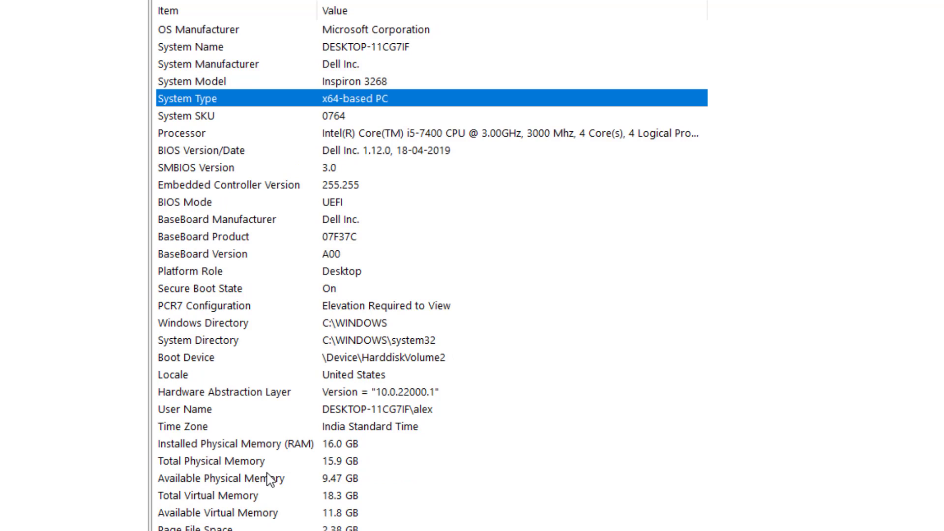
left_click(235, 447)
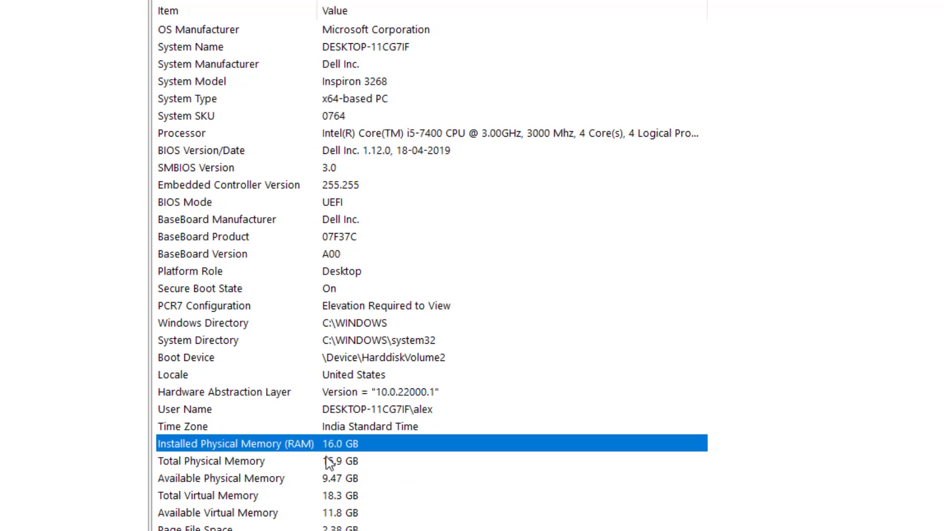